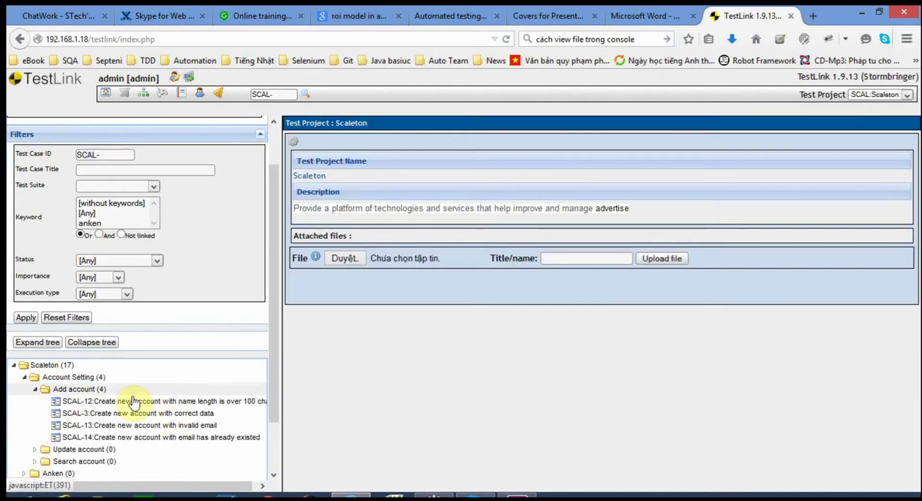
- View test case SCAL-12 with its available actions, and examine the blank test case creation form of the Add account suite
left_click(127, 402)
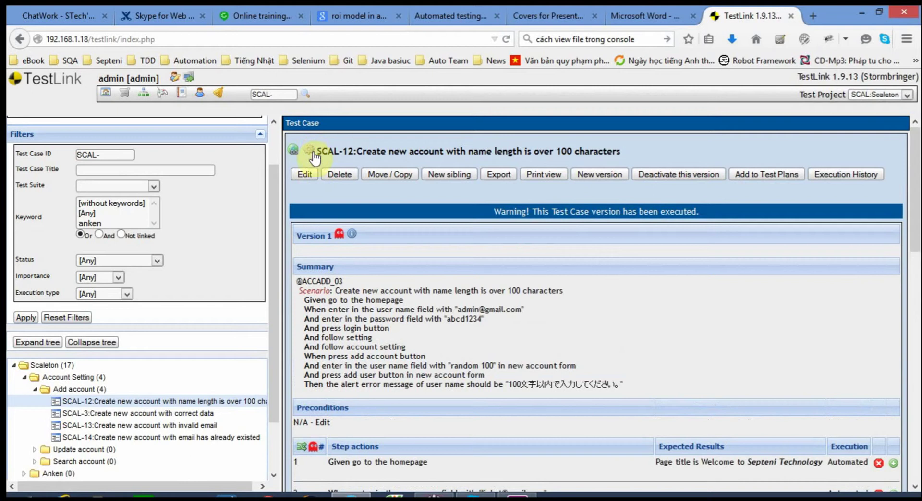
left_click(310, 151)
left_click(89, 390)
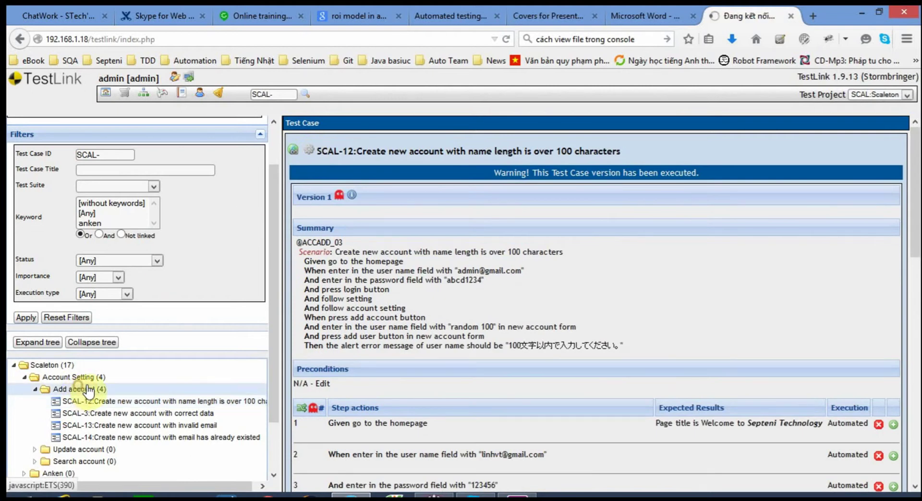
left_click(310, 144)
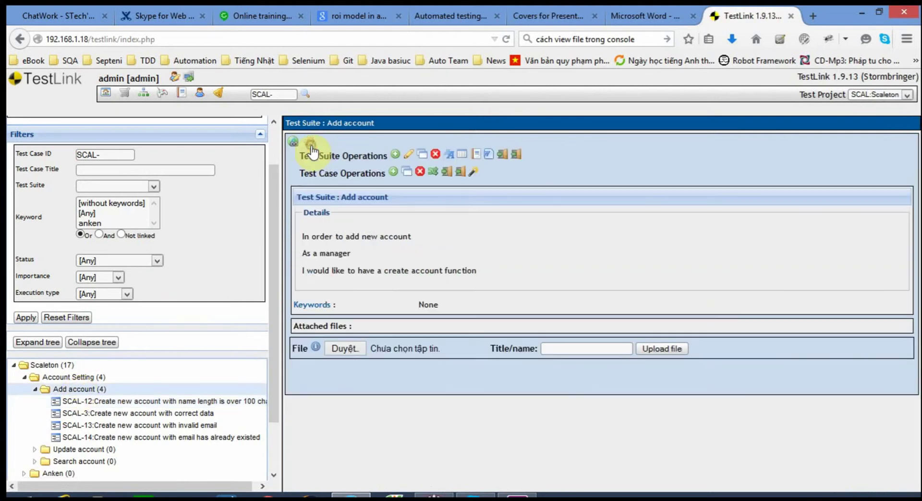
left_click(393, 171)
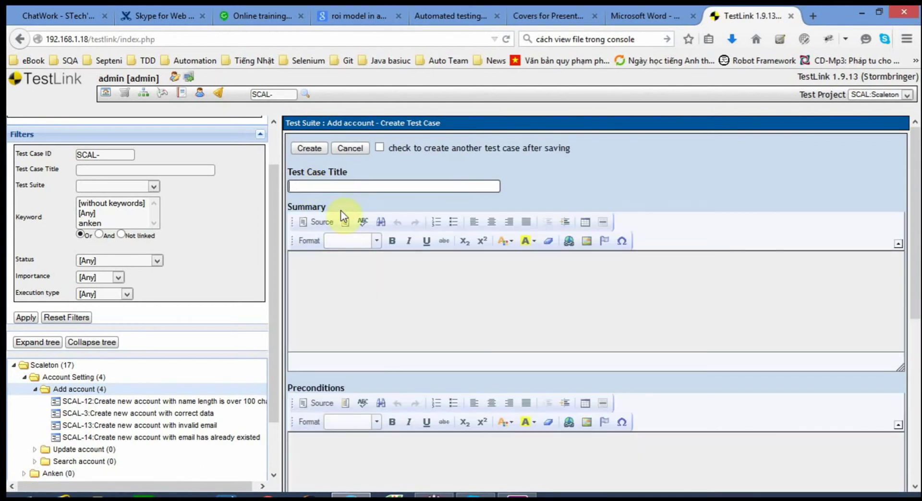
scroll(423, 394, "down", 6)
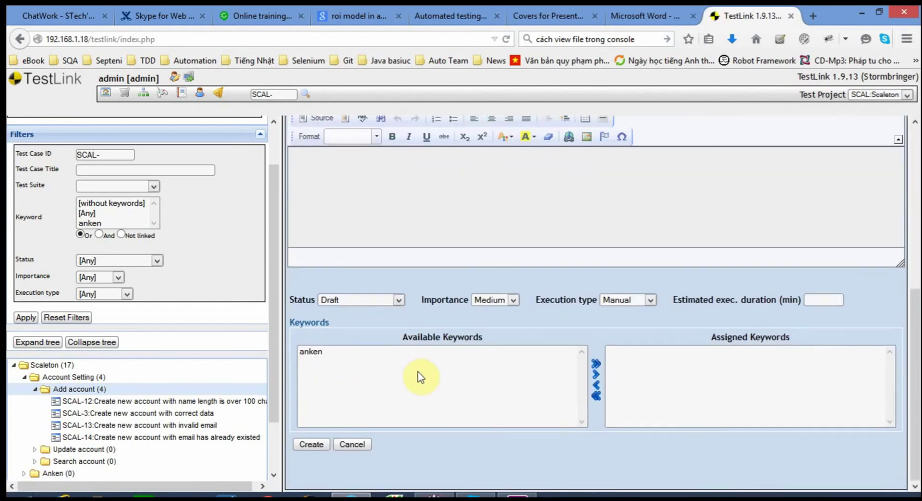
scroll(479, 404, "up", 5)
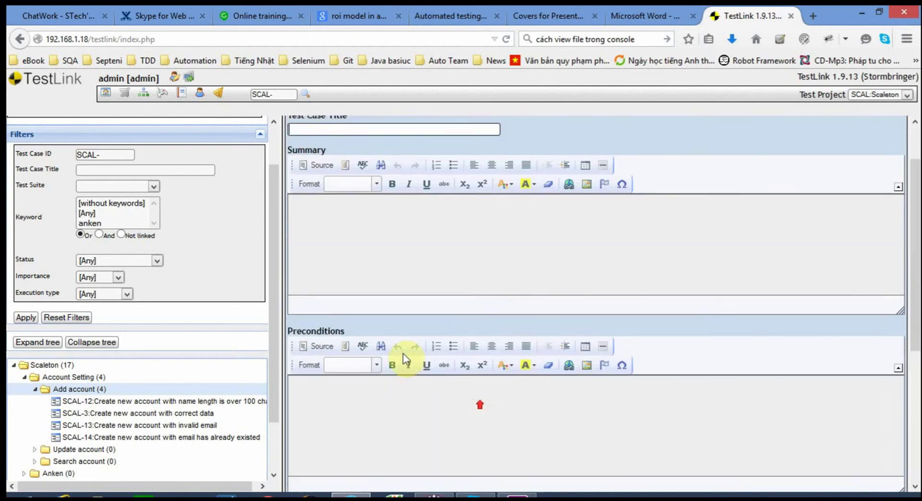
scroll(405, 357, "up", 2)
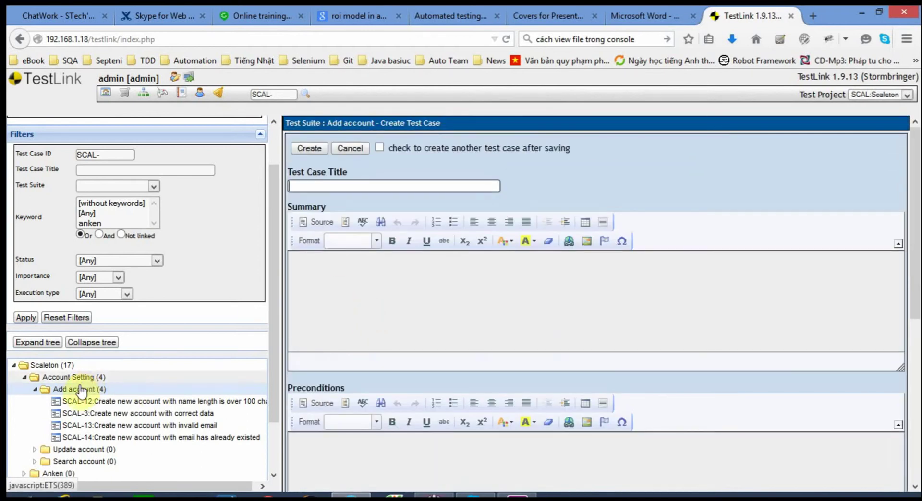
- Examine the blank form for creating a child test suite under the Add account suite
left_click(364, 151)
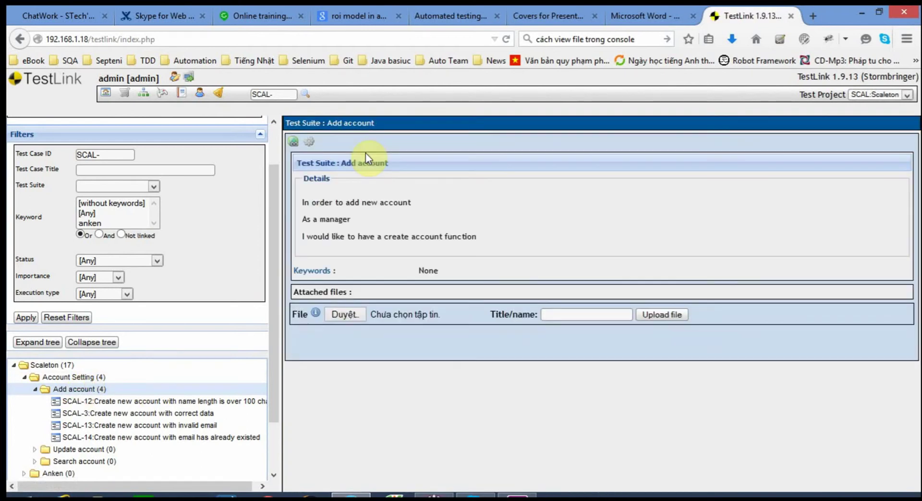
left_click(309, 141)
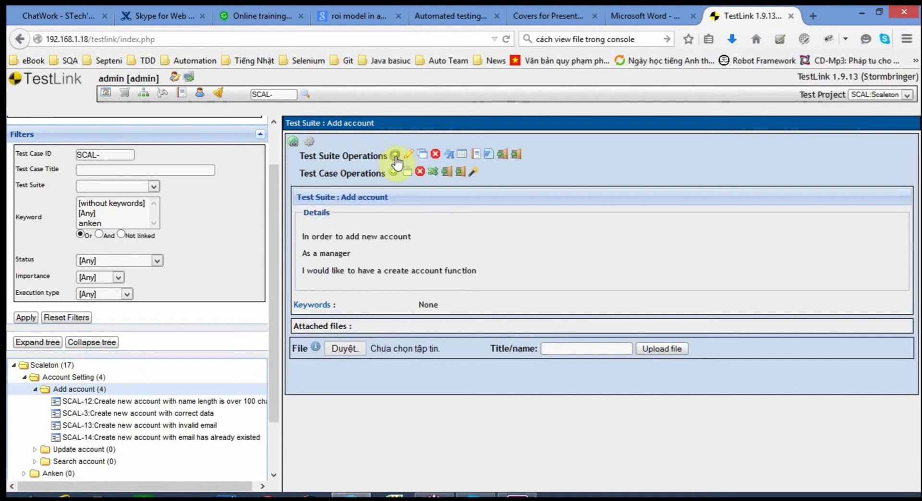
left_click(395, 156)
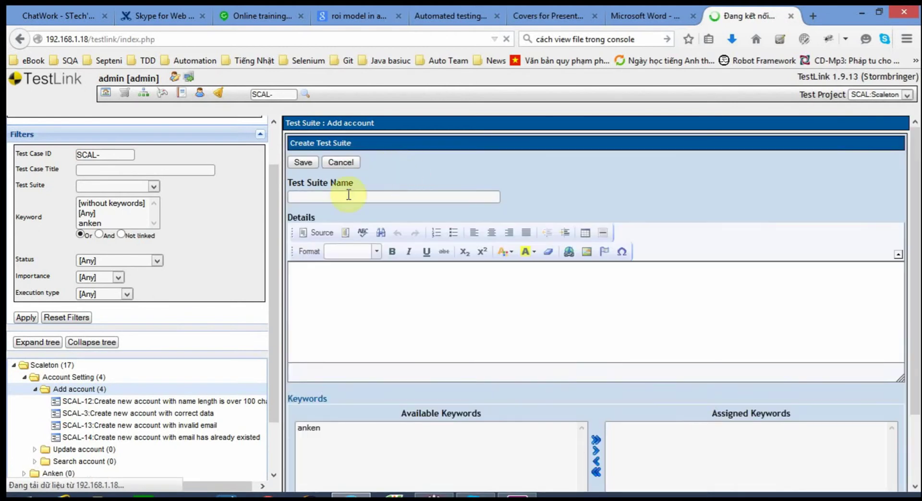
scroll(396, 314, "down", 3)
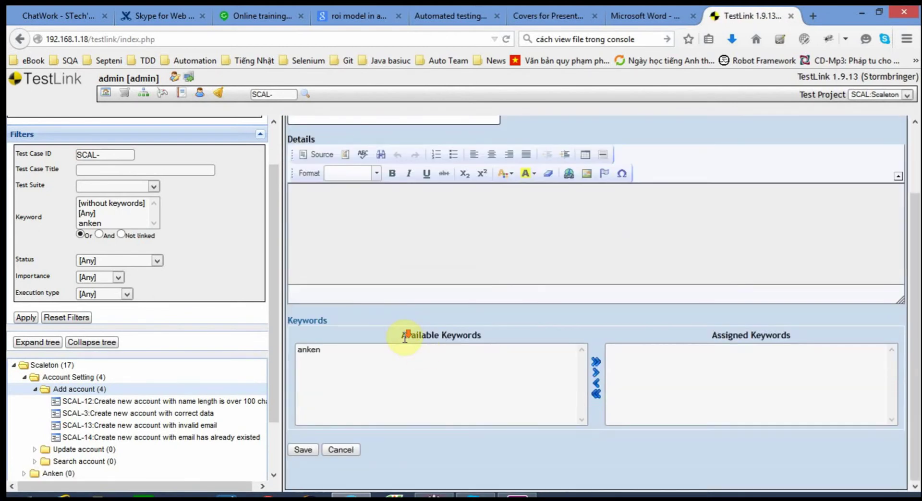
scroll(405, 336, "up", 3)
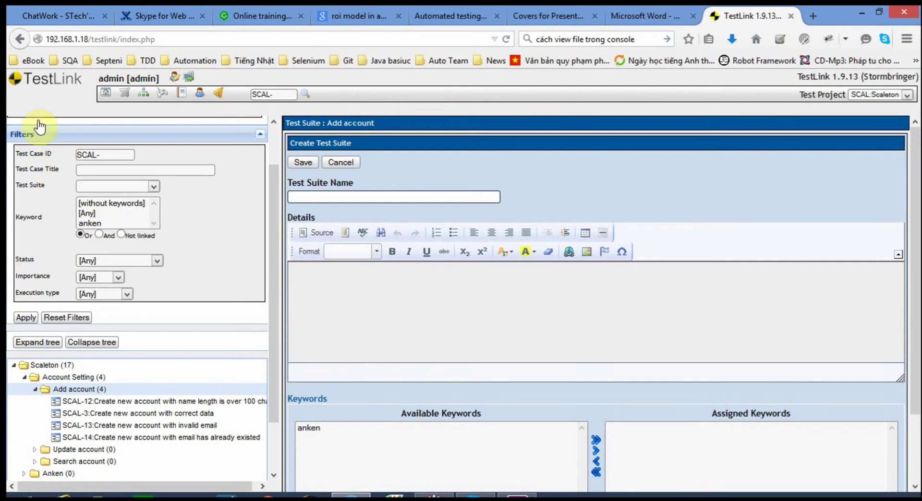
- View the project's test plan list and the blank form for creating a build in Test Plan 1
left_click(48, 81)
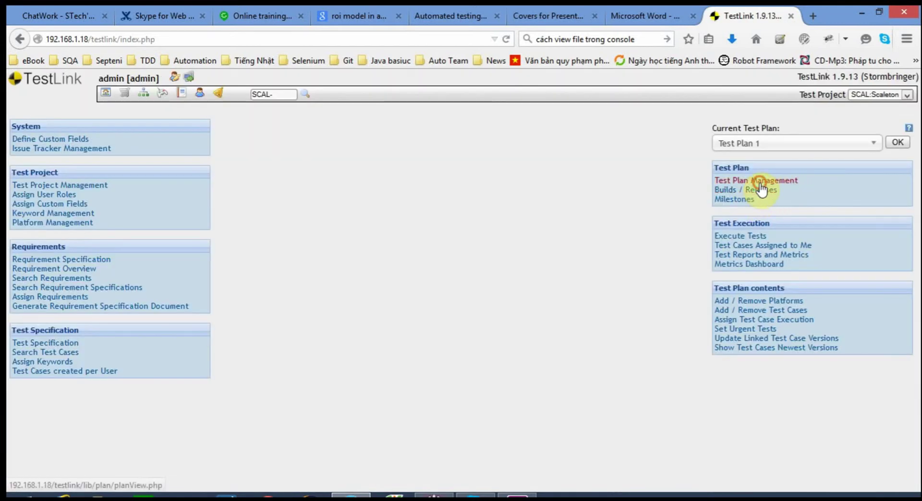
left_click(761, 190)
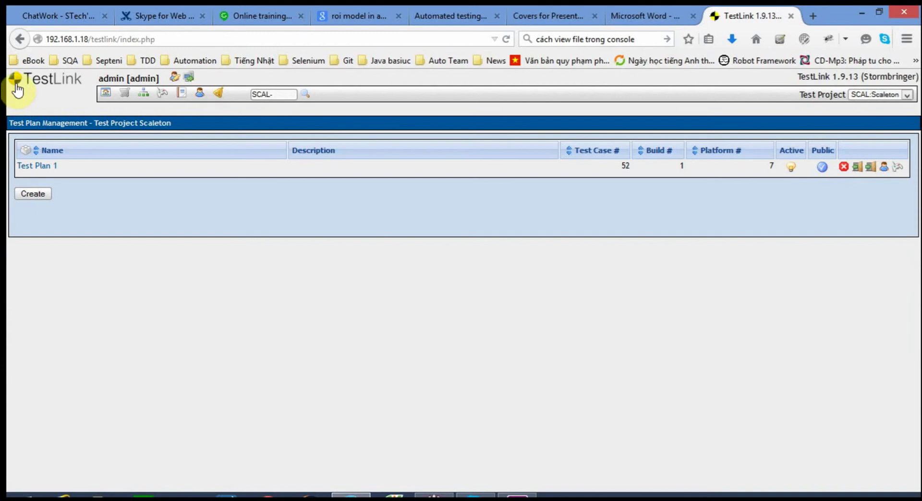
left_click(17, 88)
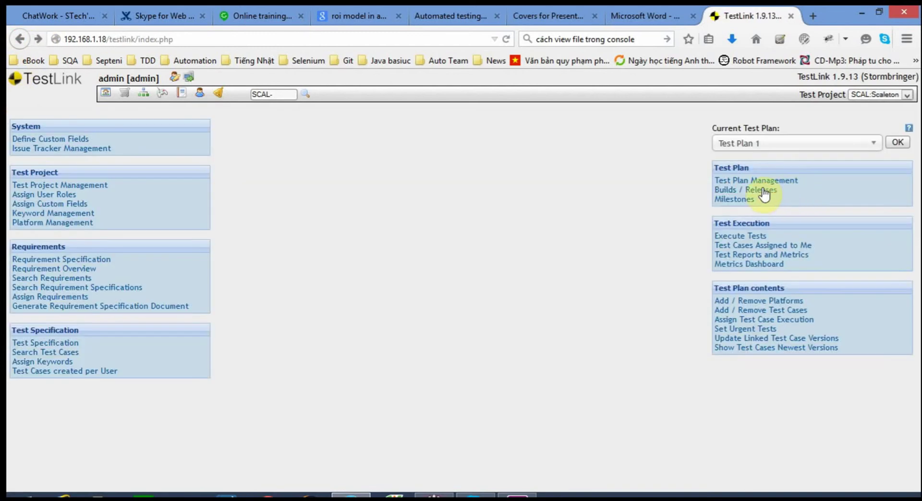
left_click(763, 192)
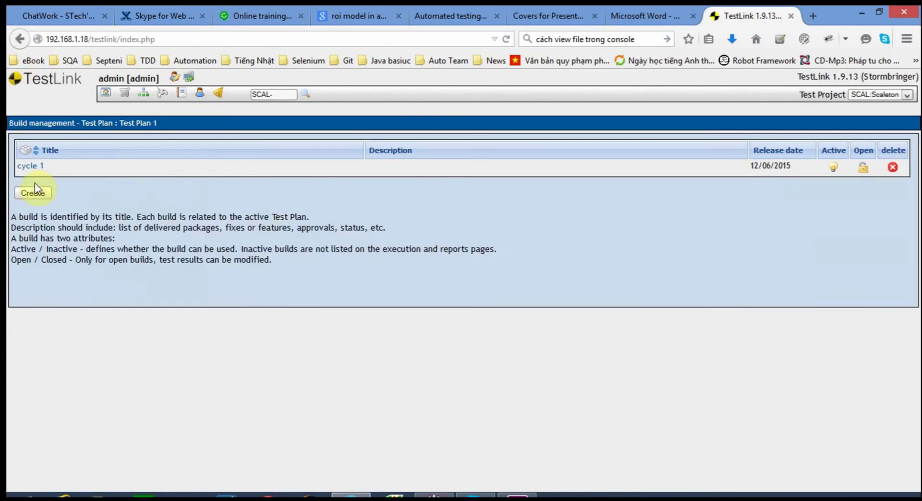
left_click(28, 192)
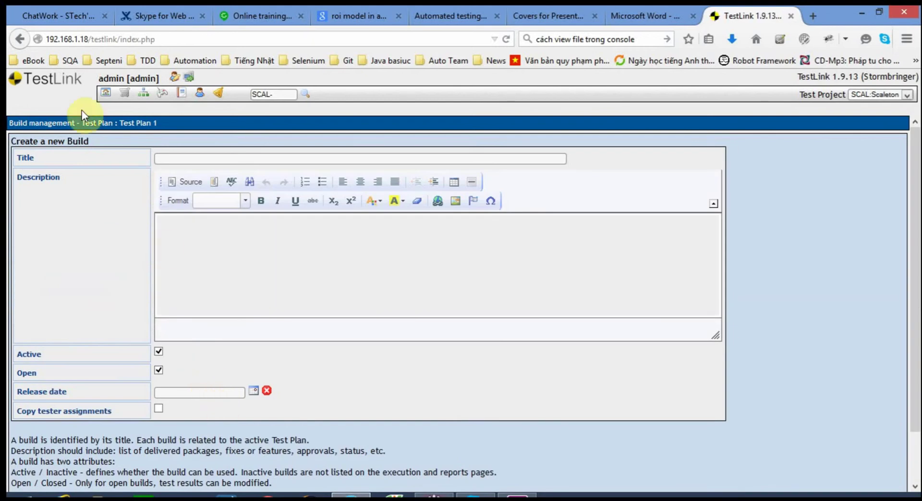
- Start a new custom field definition with the name "point" and the label "Point"
left_click(49, 84)
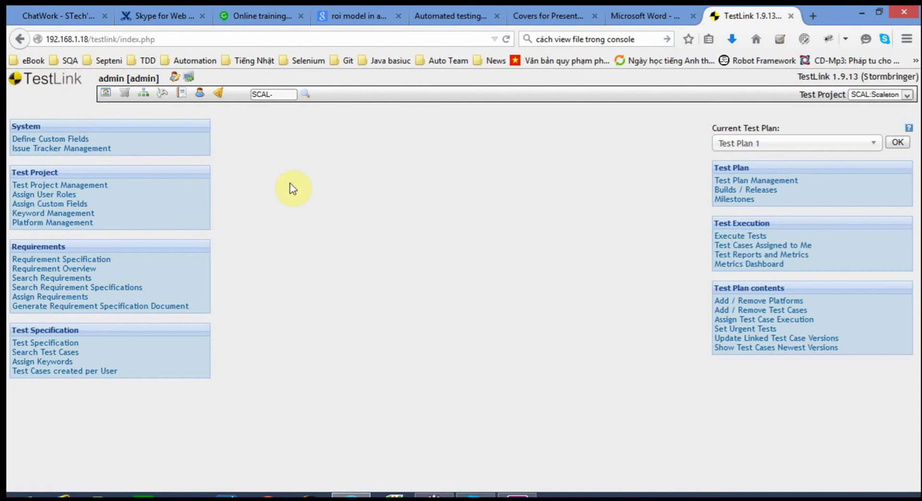
left_click(72, 140)
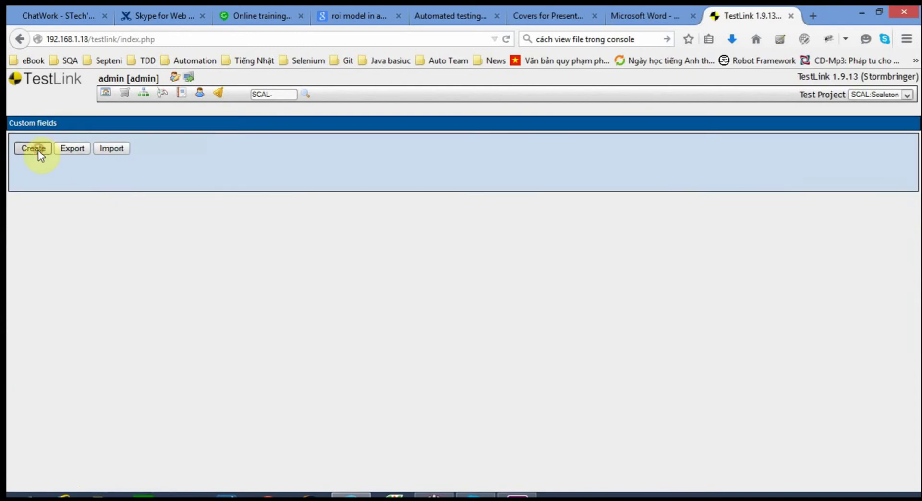
left_click(38, 150)
left_click(139, 154)
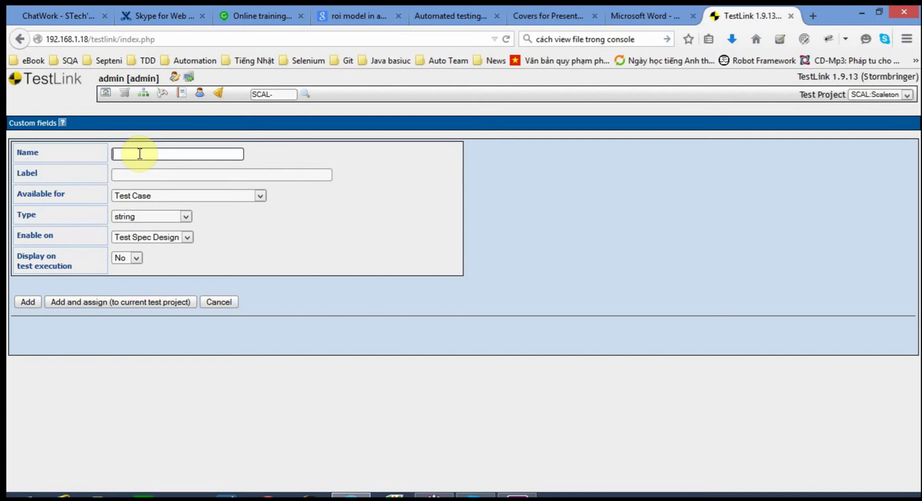
type("p")
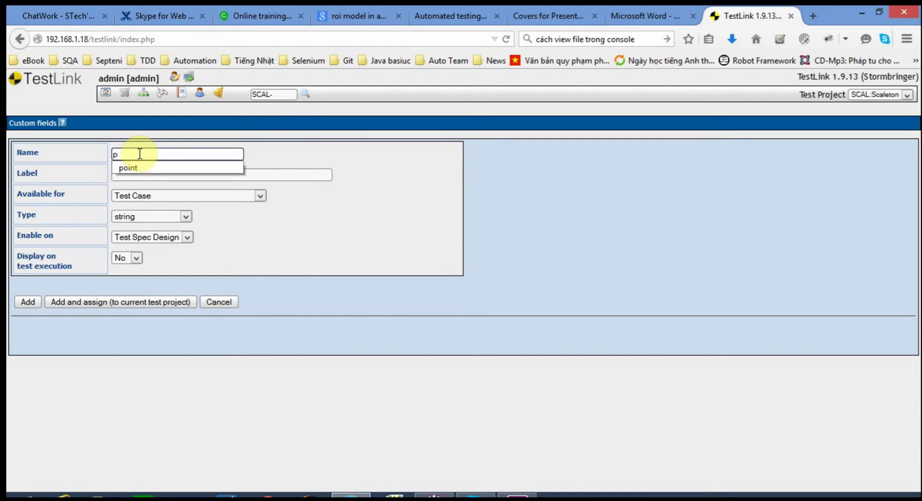
left_click(138, 168)
left_click(136, 174)
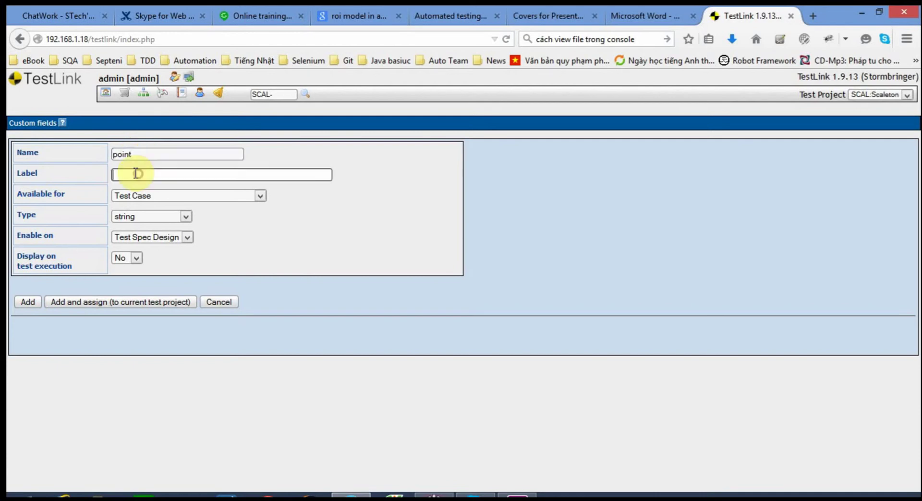
type("Point")
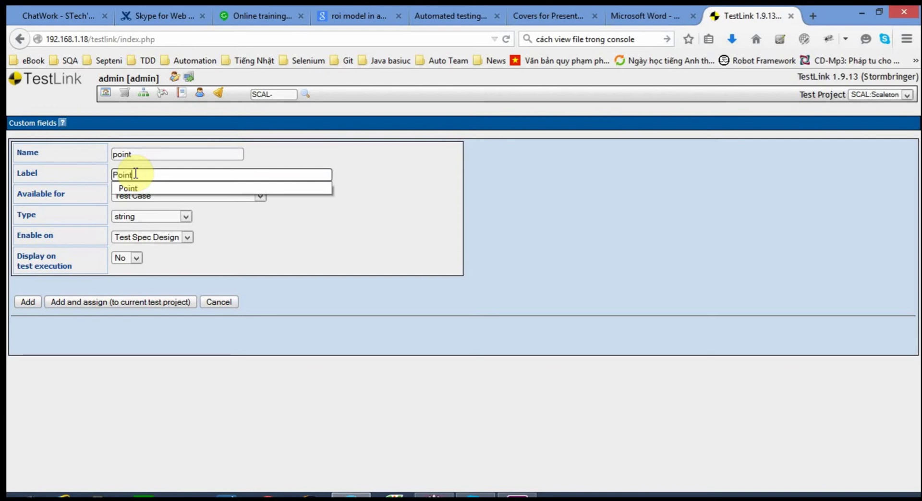
left_click(276, 232)
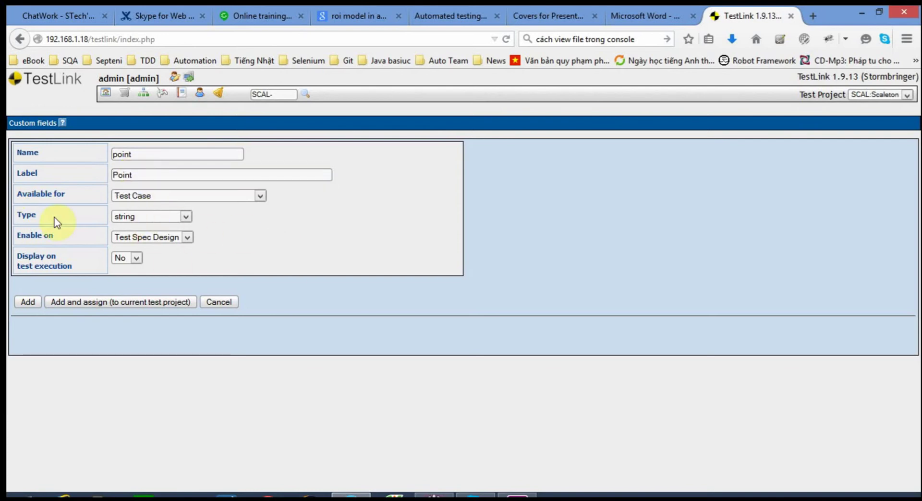
- Make the custom field available for Test Case, with type string and enabled on Test Spec Design
left_click(148, 198)
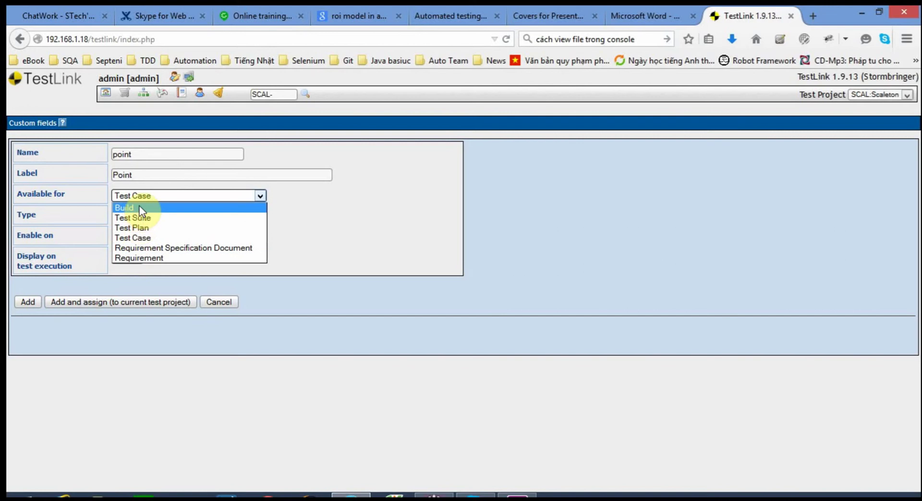
left_click(145, 238)
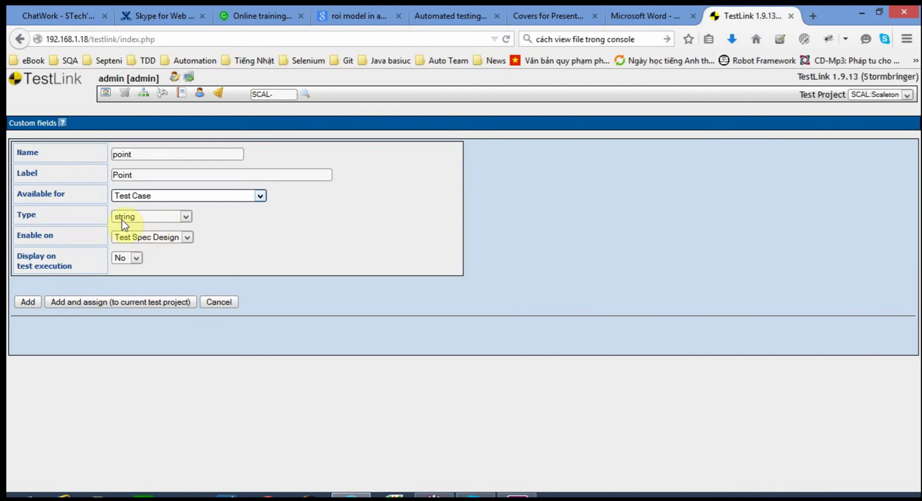
left_click(152, 215)
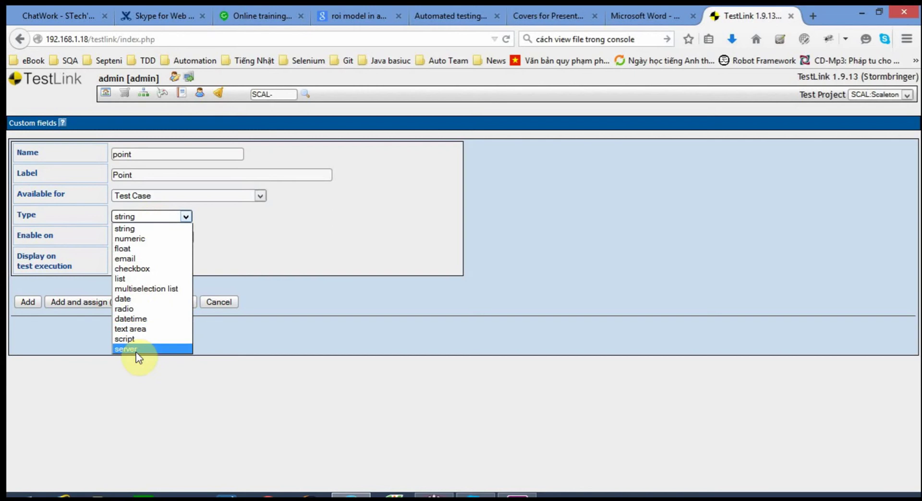
left_click(131, 227)
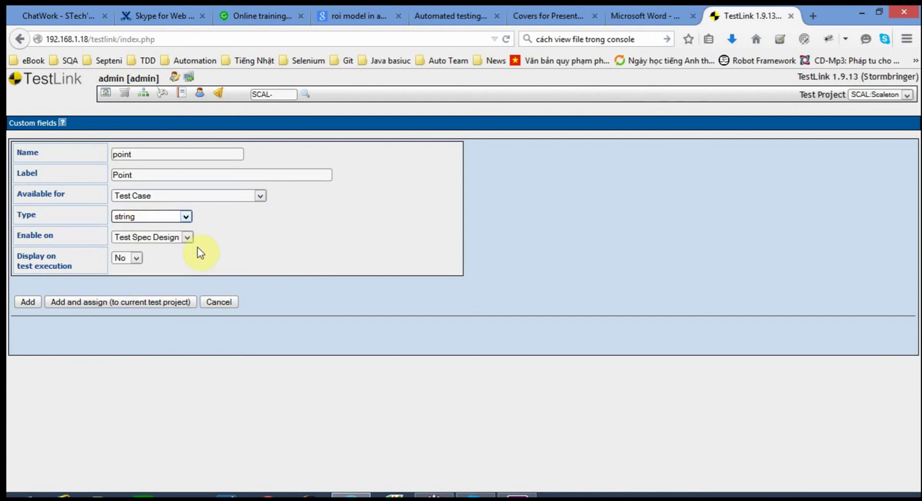
left_click_drag(19, 236, 55, 235)
left_click(163, 237)
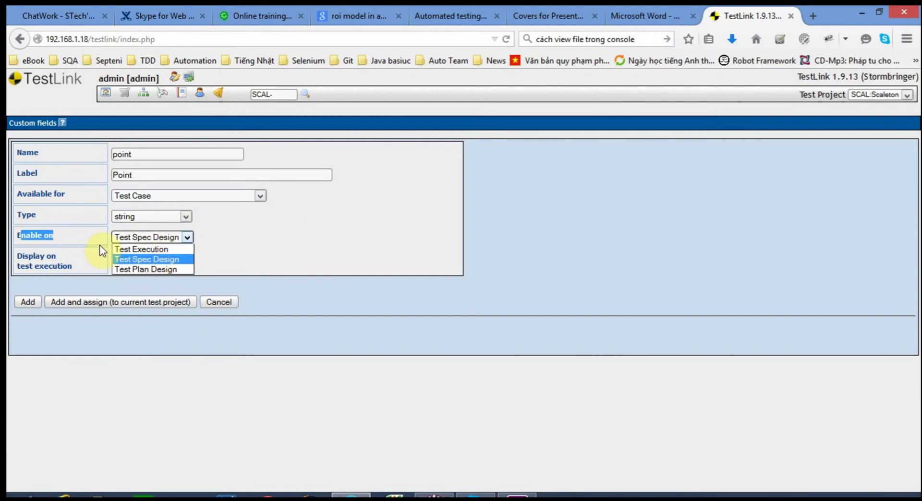
left_click(166, 260)
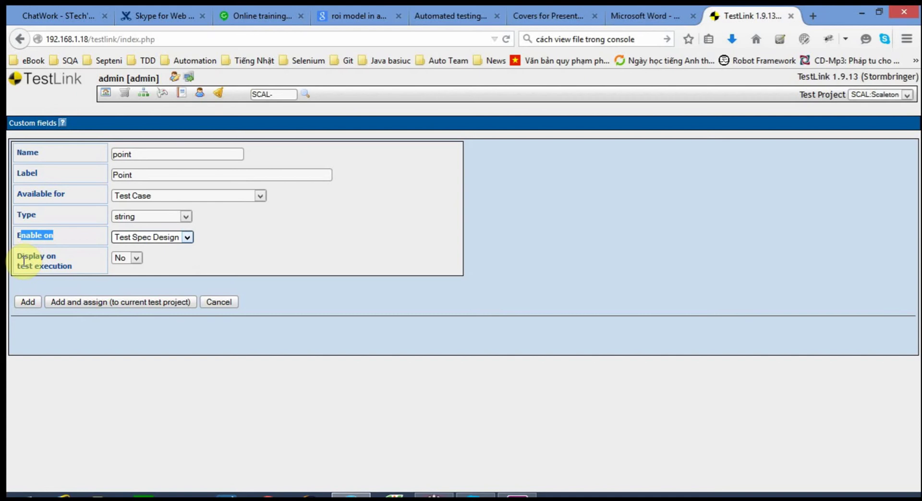
- Set the custom field's display on test execution to Yes, and add and assign it to the current test project
left_click_drag(23, 258, 65, 257)
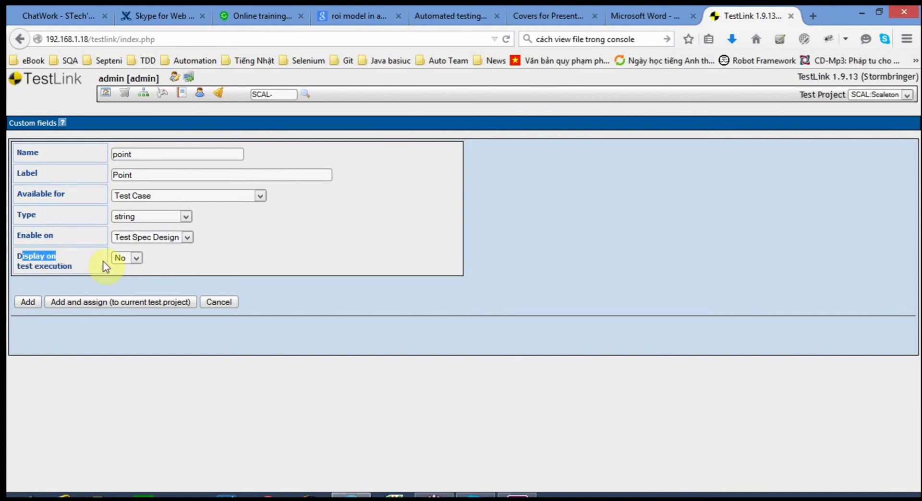
left_click(137, 258)
left_click(124, 280)
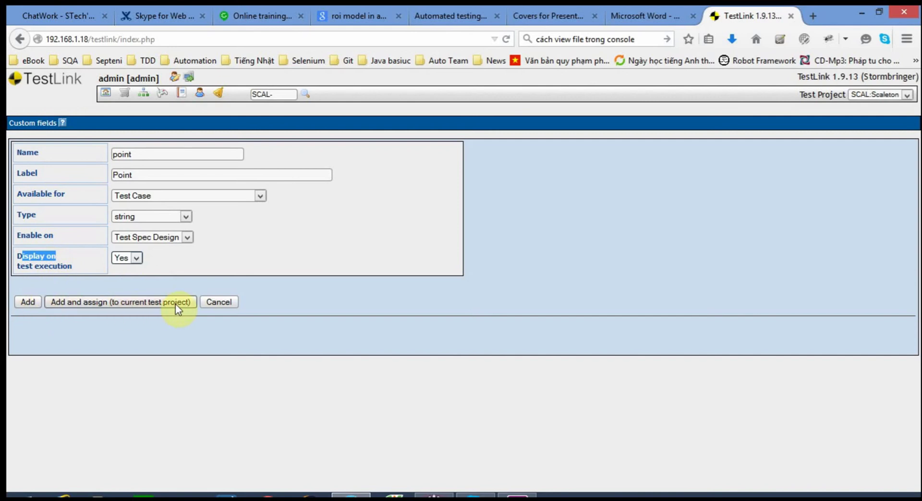
left_click(159, 302)
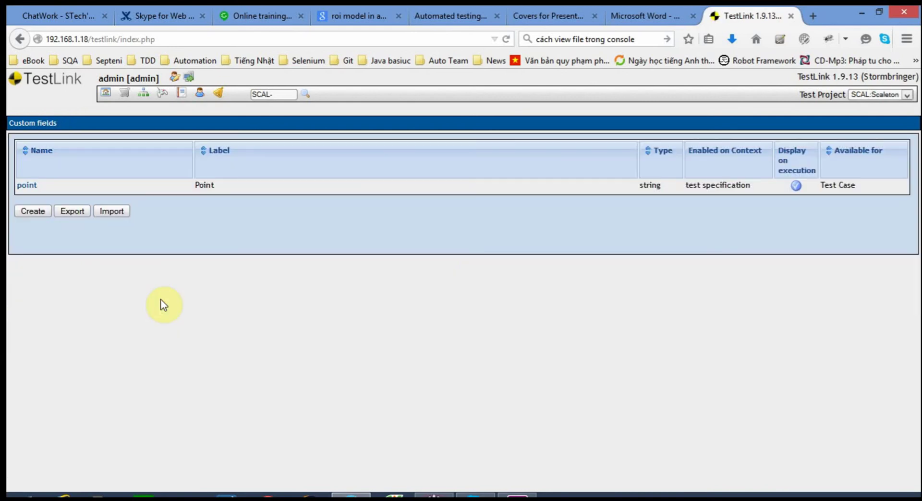
- Open a blank test case creation form in the Add account suite of the test specification
left_click(52, 74)
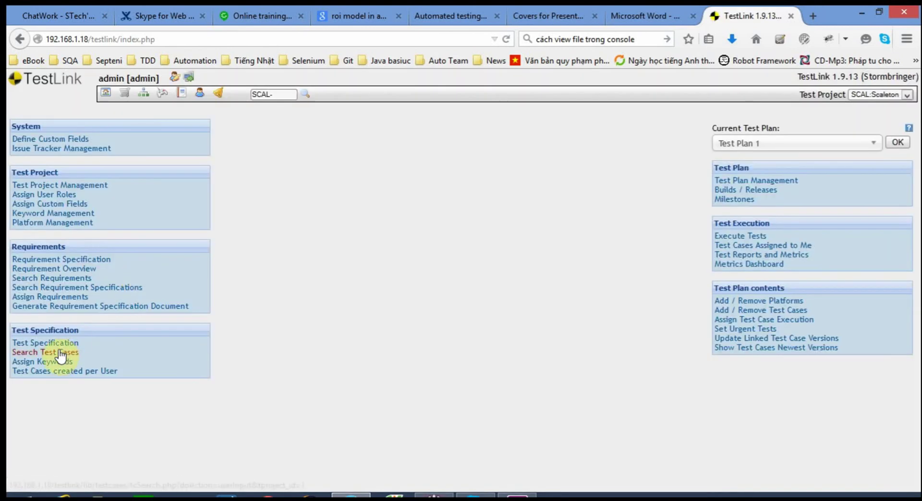
left_click(56, 342)
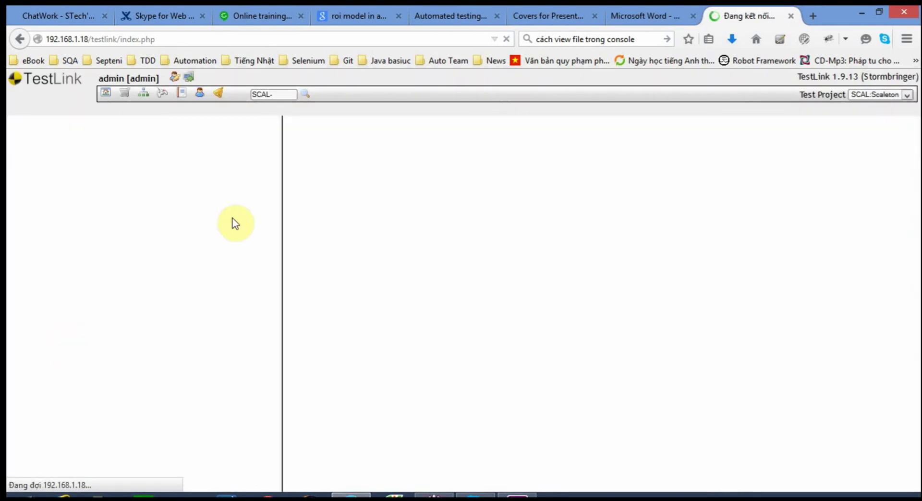
scroll(159, 384, "down", 3)
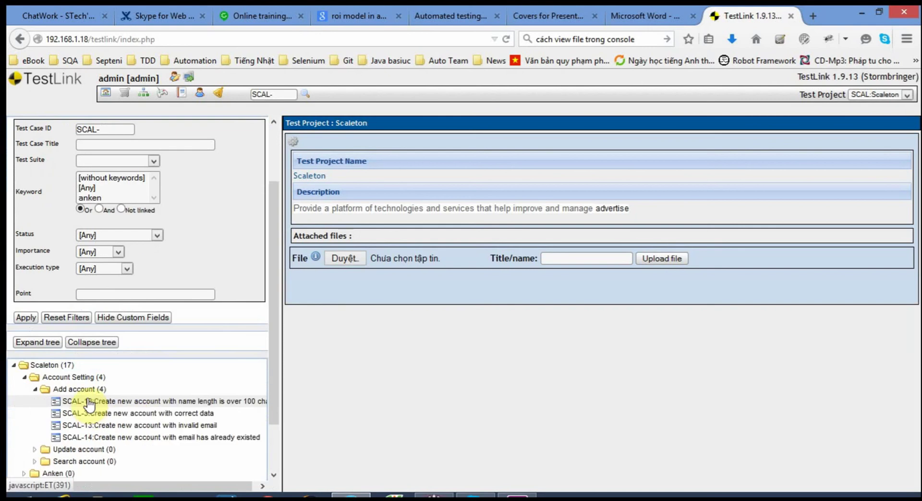
left_click(82, 389)
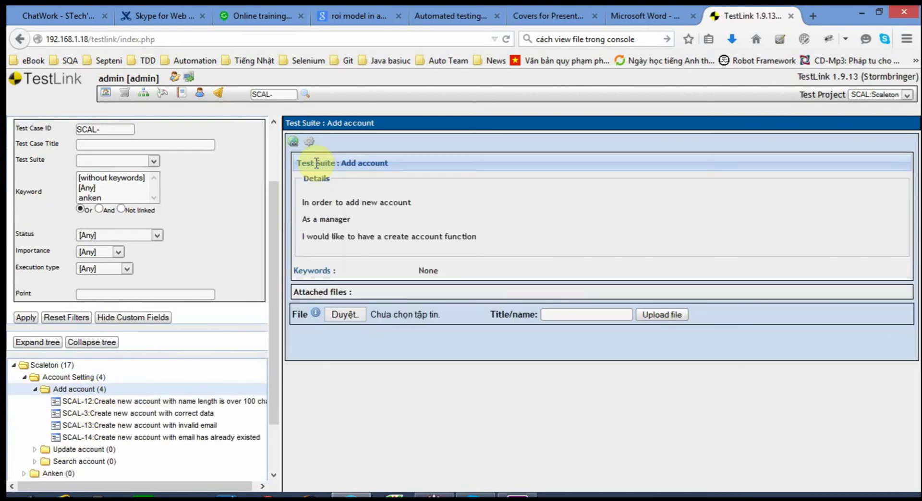
left_click(308, 141)
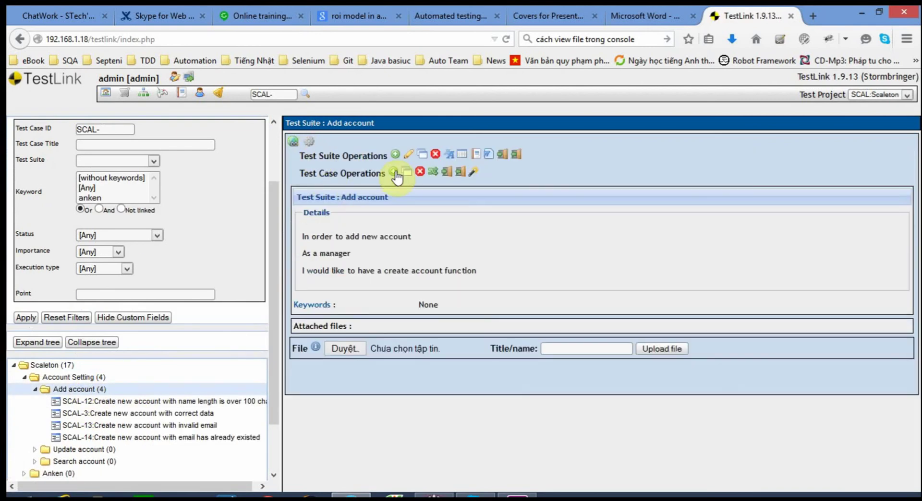
left_click(393, 172)
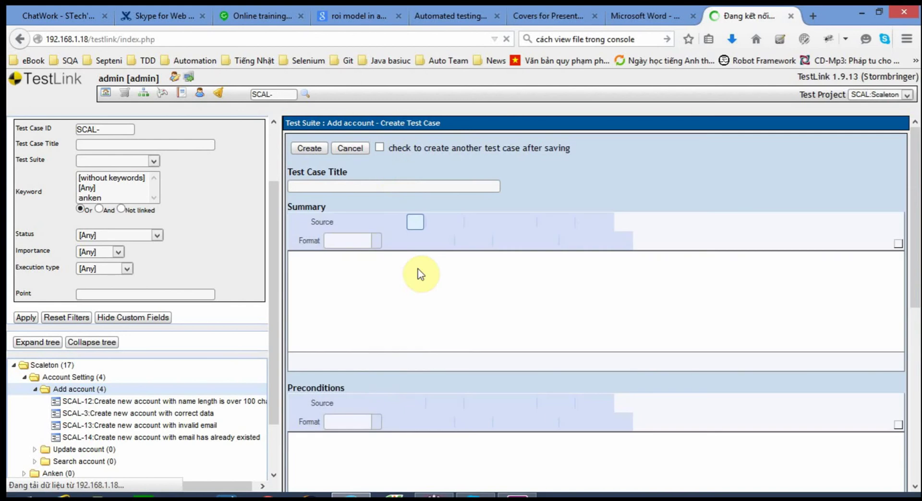
- Set the new test case's Point custom field to 8 and look over the rest of the creation form
scroll(428, 324, "down", 7)
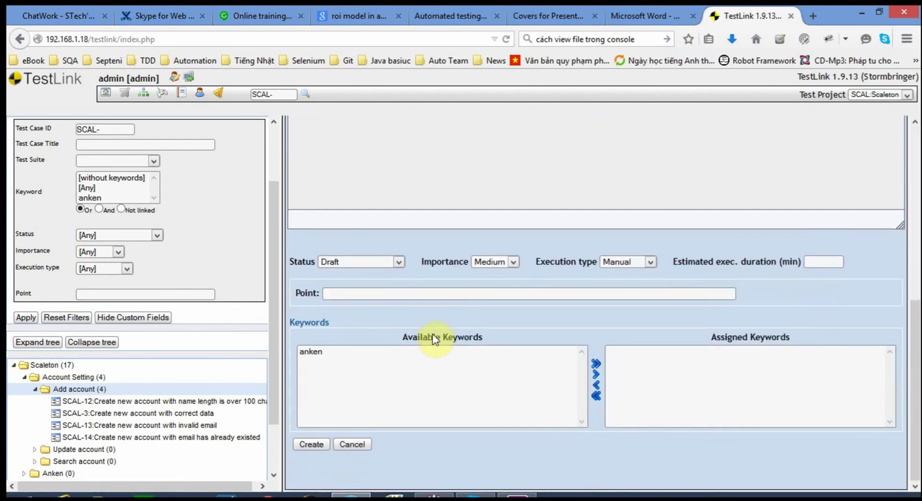
left_click(329, 294)
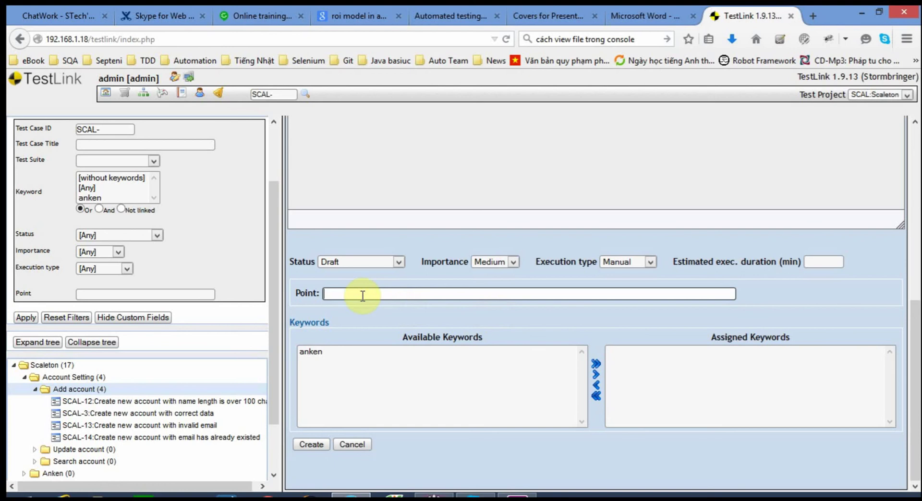
type("8")
scroll(395, 347, "up", 2)
scroll(394, 348, "up", 3)
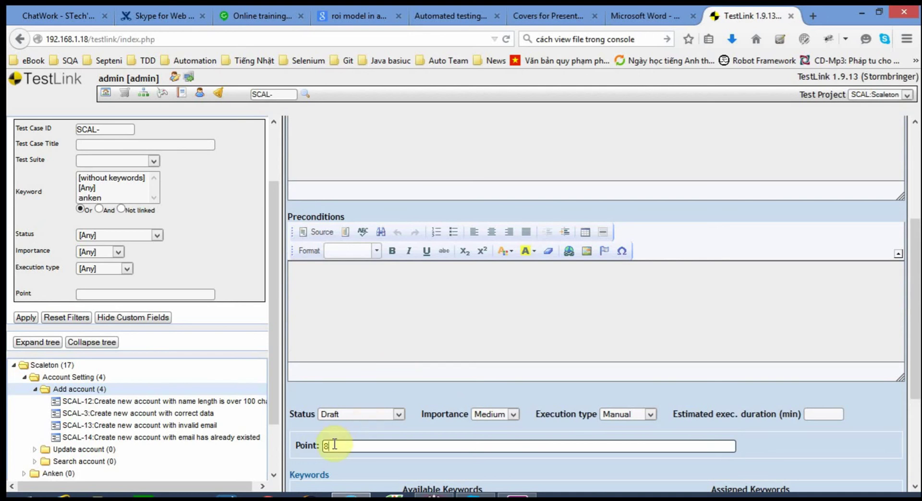
scroll(335, 444, "down", 3)
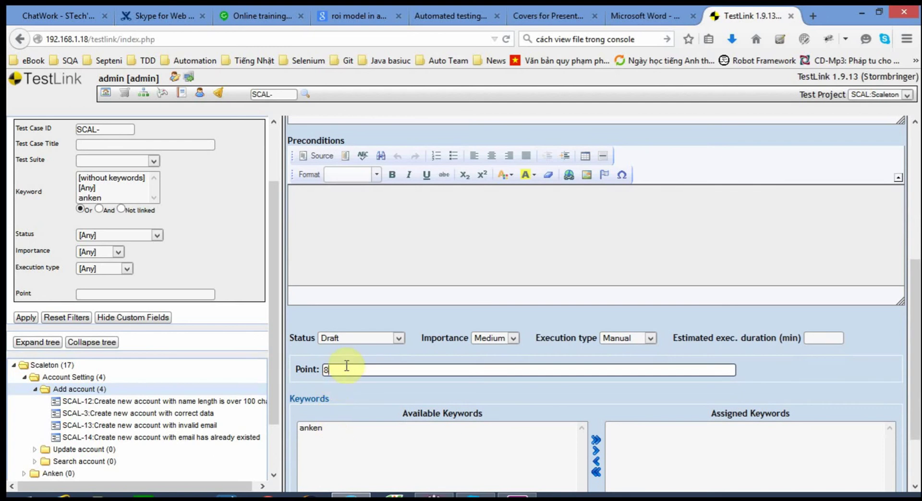
scroll(377, 383, "up", 6)
scroll(377, 383, "up", 2)
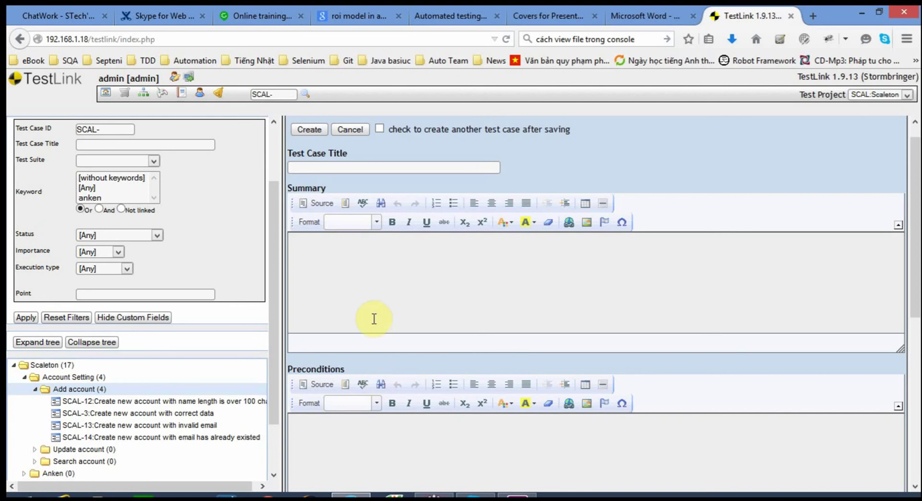
scroll(511, 312, "up", 1)
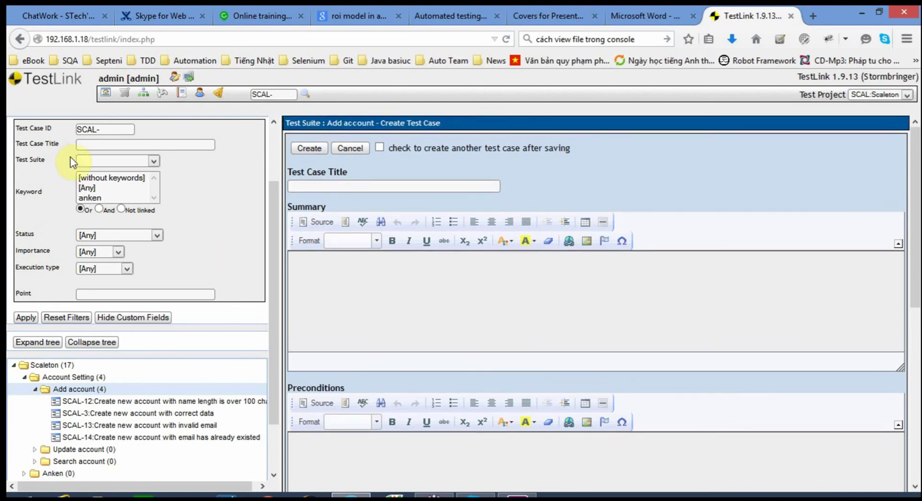